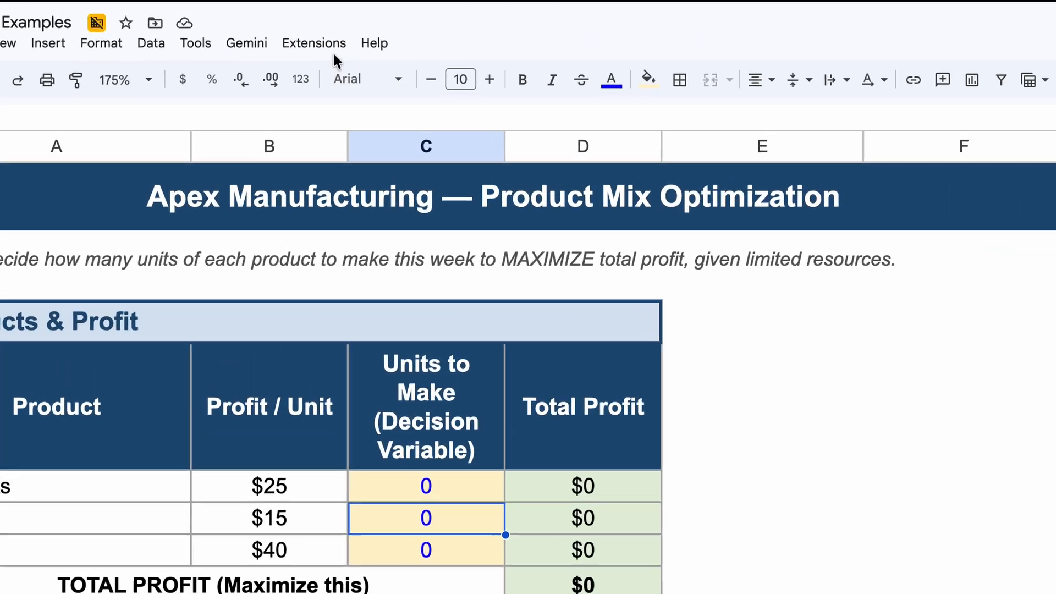
Step: Search the Google Workspace Marketplace for the add-on solvesheet
{"action": "left_click", "coordinate": [335, 49]}
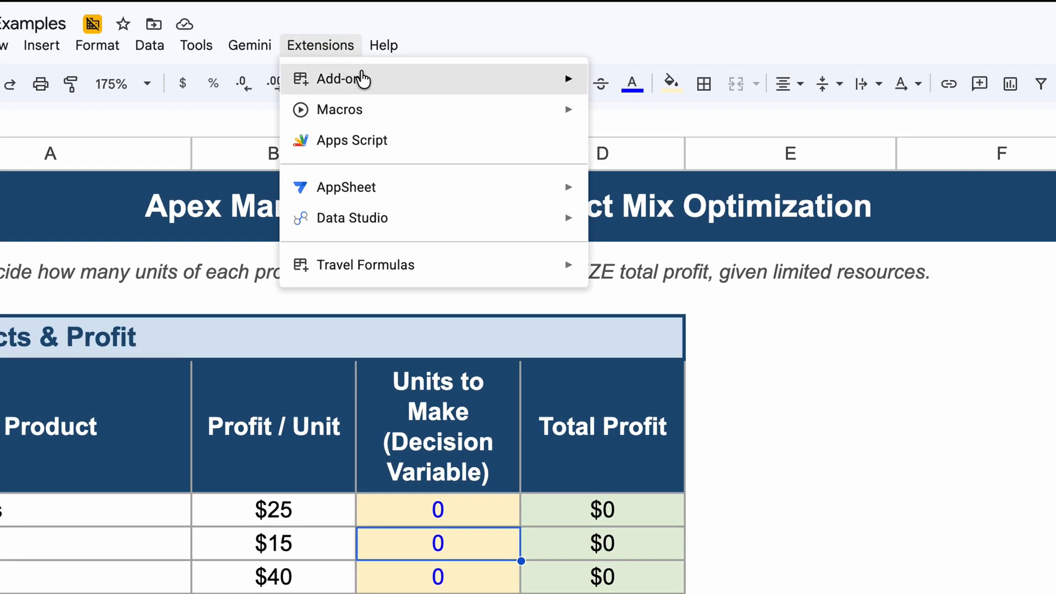
{"action": "mouse_move", "coordinate": [455, 75]}
{"action": "left_click", "coordinate": [630, 86]}
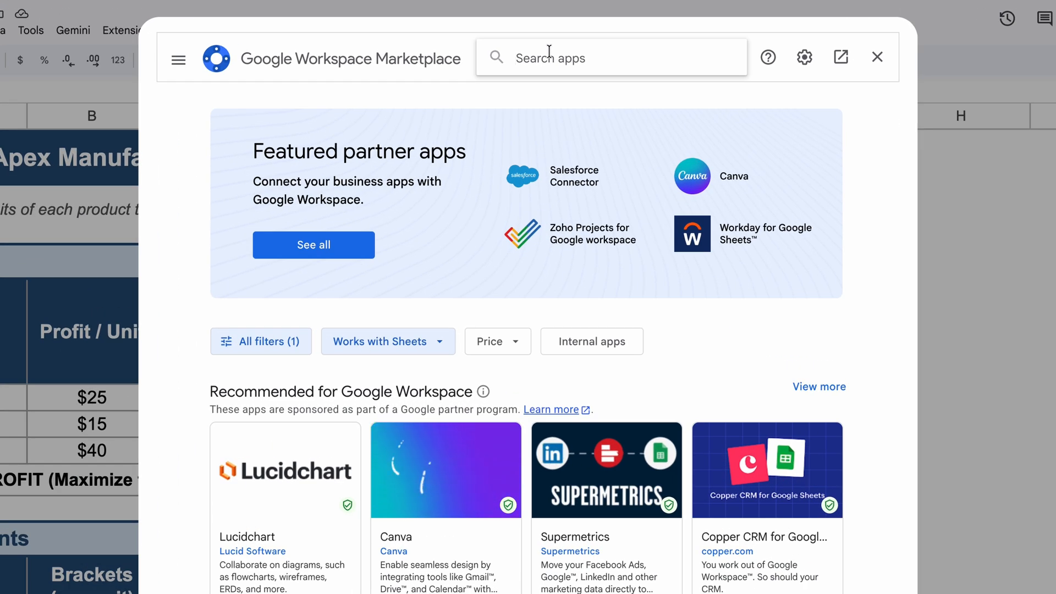
{"action": "left_click", "coordinate": [549, 51]}
{"action": "type", "text": "solvesheet"}
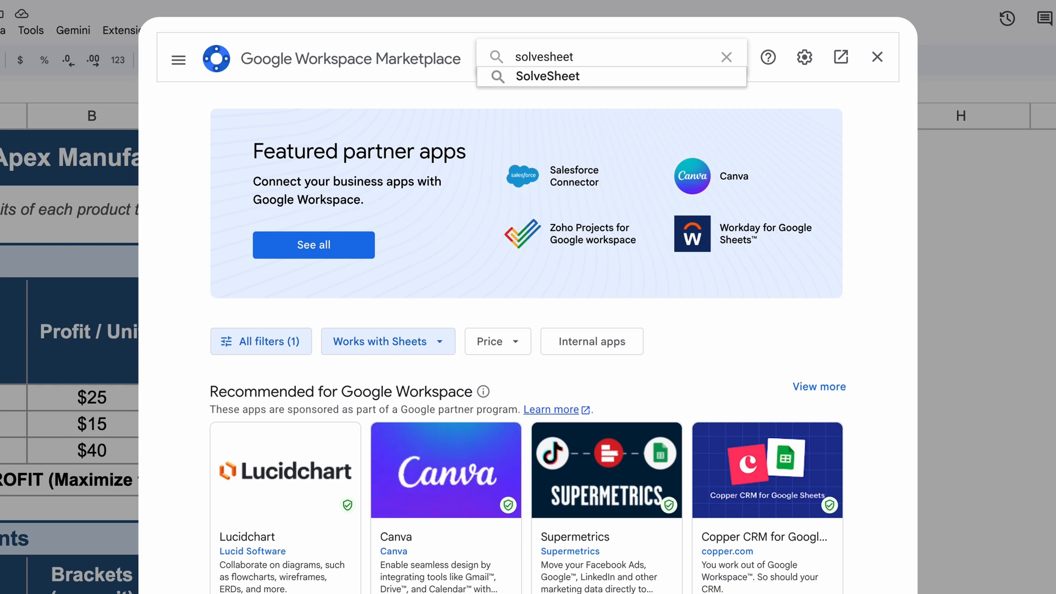
{"action": "key", "text": "Return"}
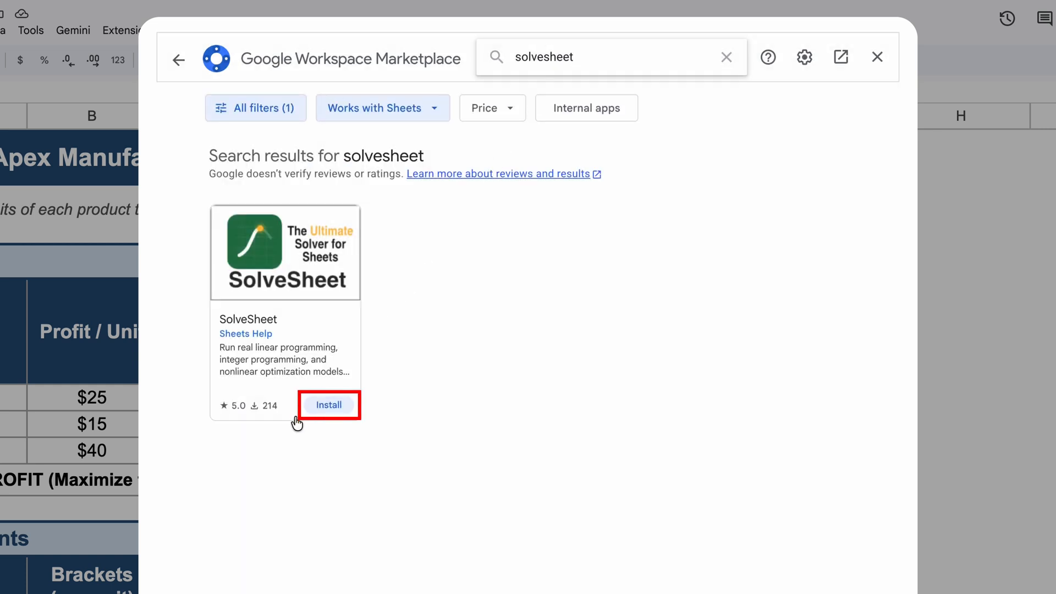
Step: Install the SolveSheet add-on with the signed-in Google account, granting all requested access, and close the marketplace
{"action": "left_click", "coordinate": [338, 407]}
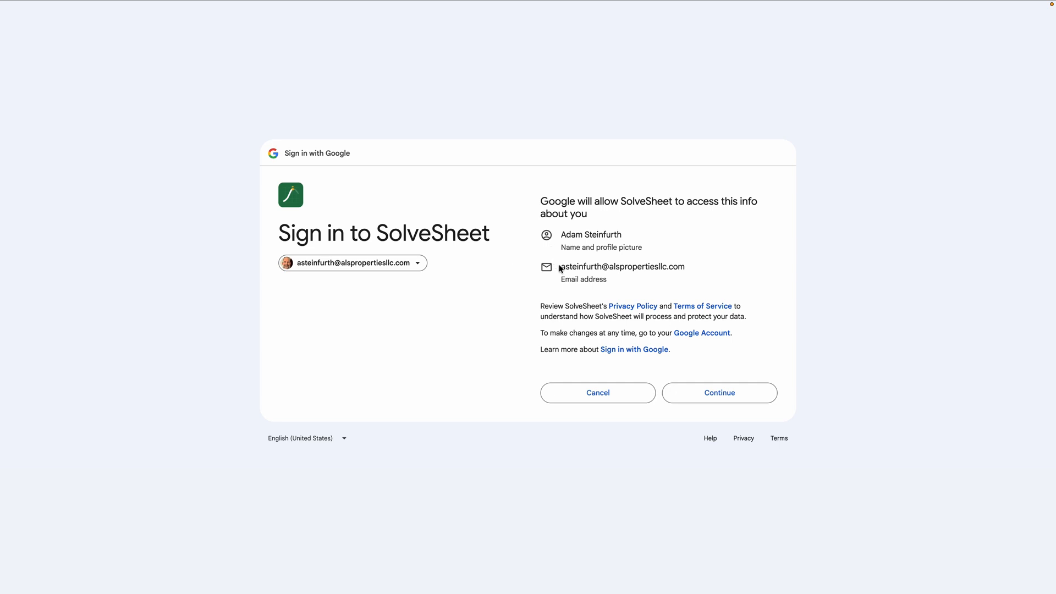
{"action": "left_click_drag", "start_coordinate": [559, 267], "coordinate": [687, 269]}
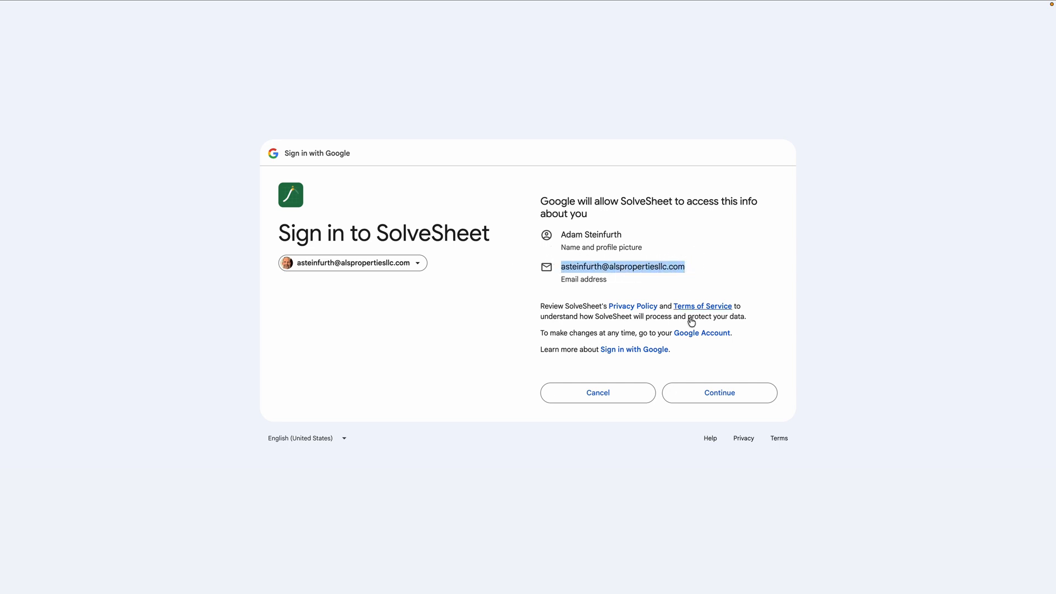
{"action": "left_click", "coordinate": [707, 391]}
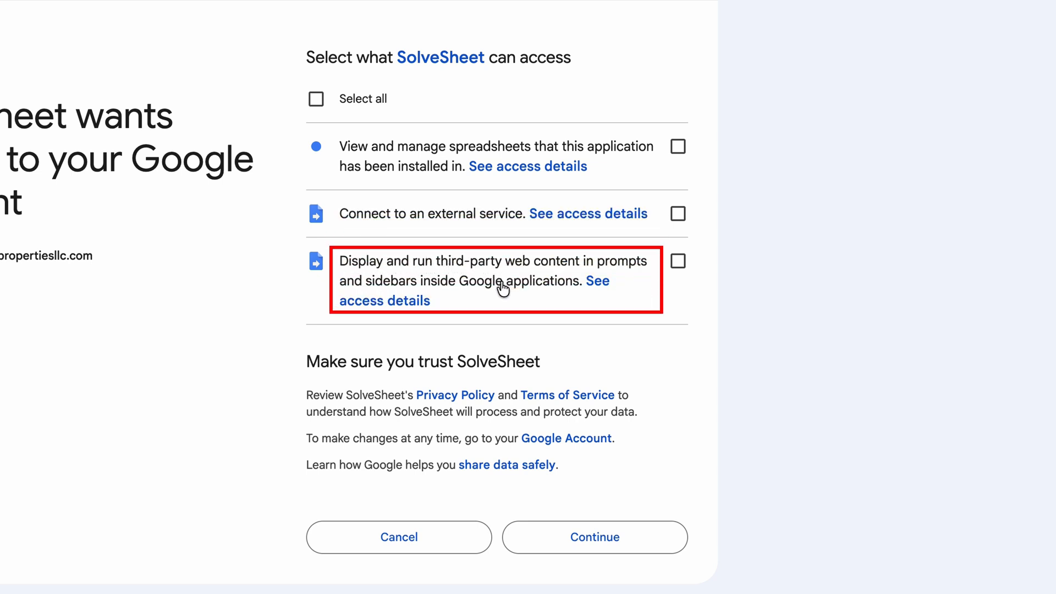
{"action": "left_click", "coordinate": [319, 104]}
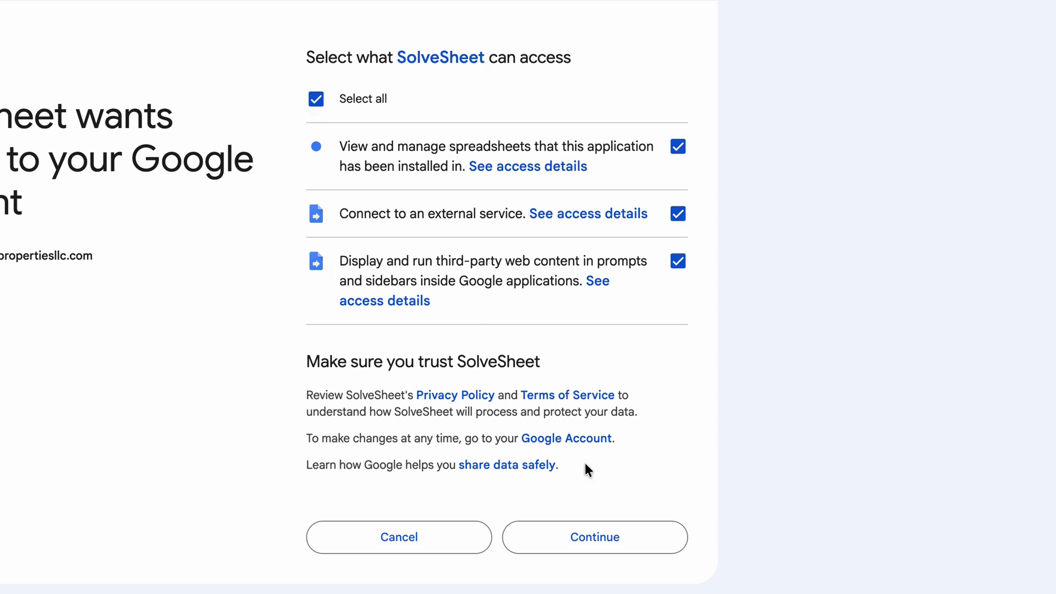
{"action": "left_click", "coordinate": [591, 535]}
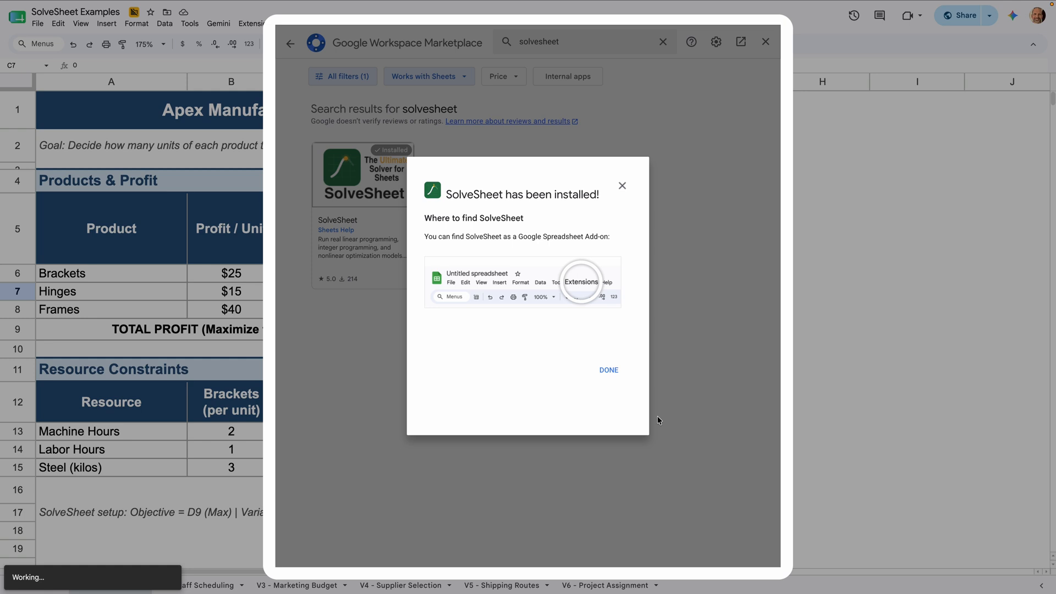
{"action": "left_click", "coordinate": [605, 371]}
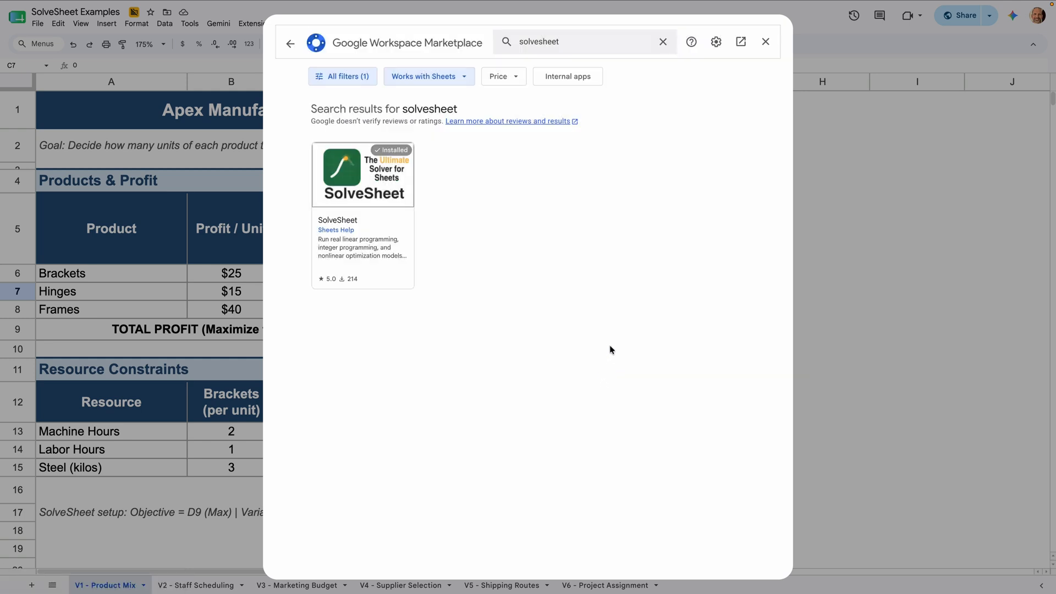
{"action": "left_click", "coordinate": [764, 42]}
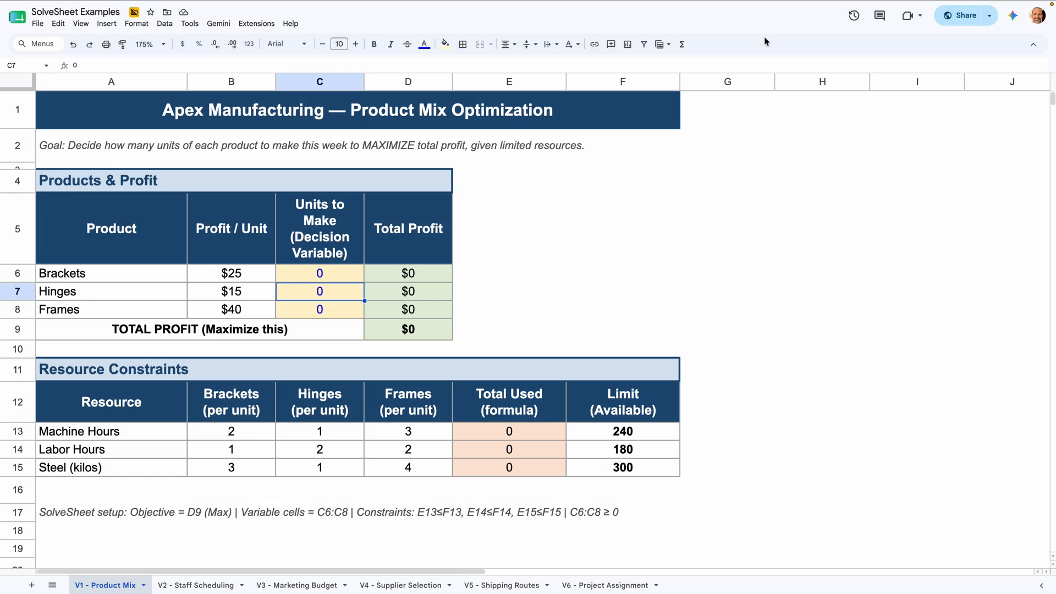
Step: Start the SolveSheet add-on for the product mix sheet
{"action": "left_click", "coordinate": [257, 23]}
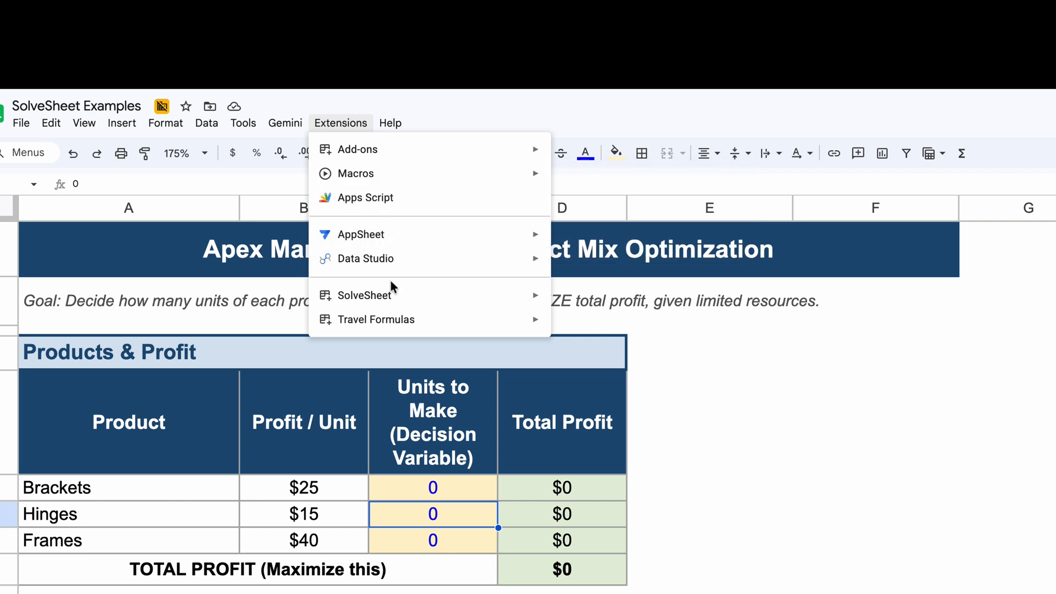
{"action": "mouse_move", "coordinate": [413, 297]}
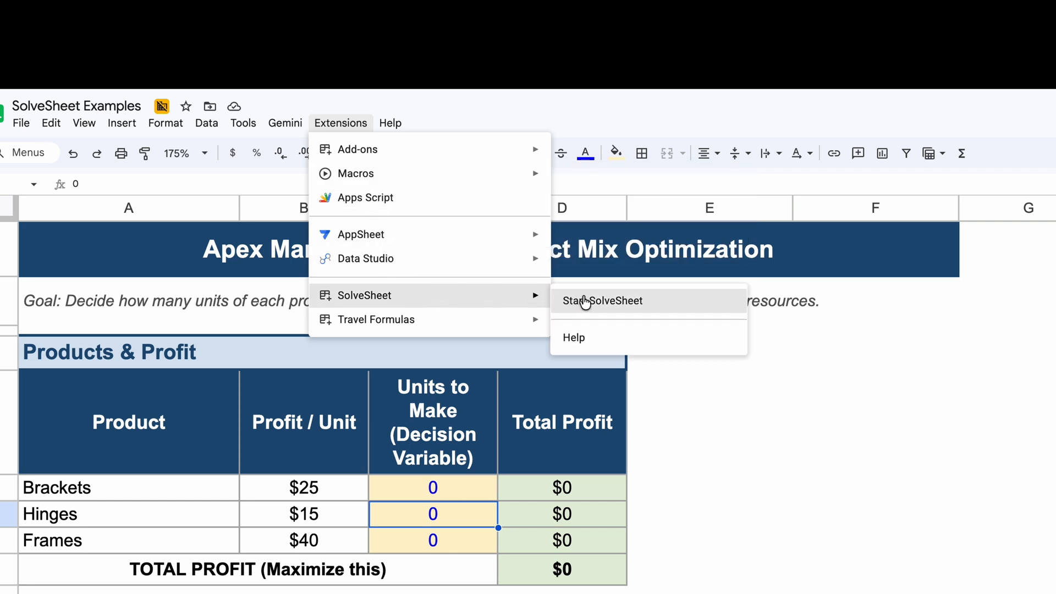
{"action": "left_click", "coordinate": [661, 301]}
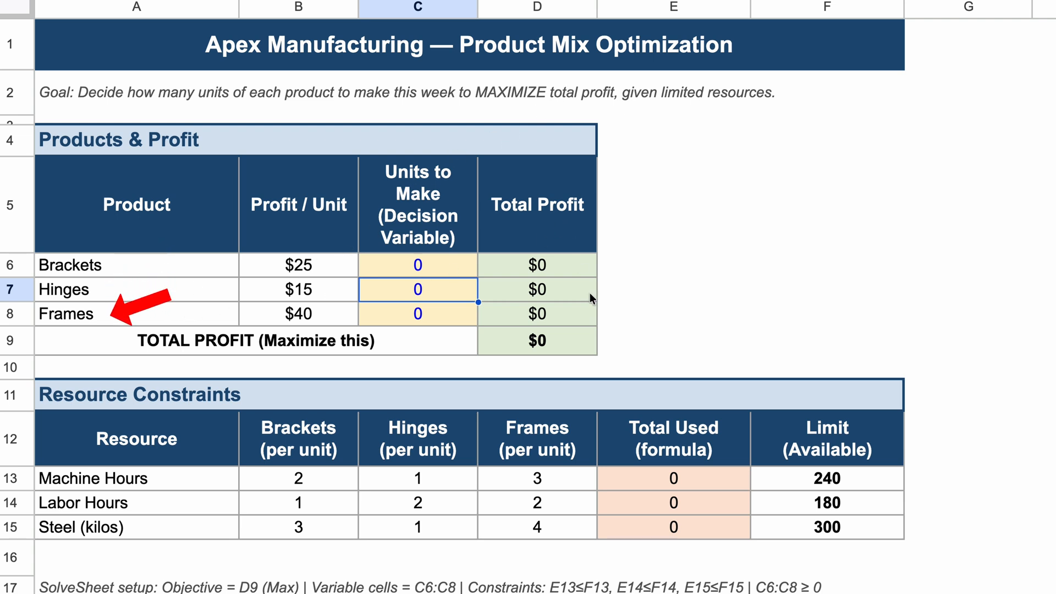
Step: Examine the total profit cell D9 and the resource constraints table in A12:F15
{"action": "left_click", "coordinate": [575, 348]}
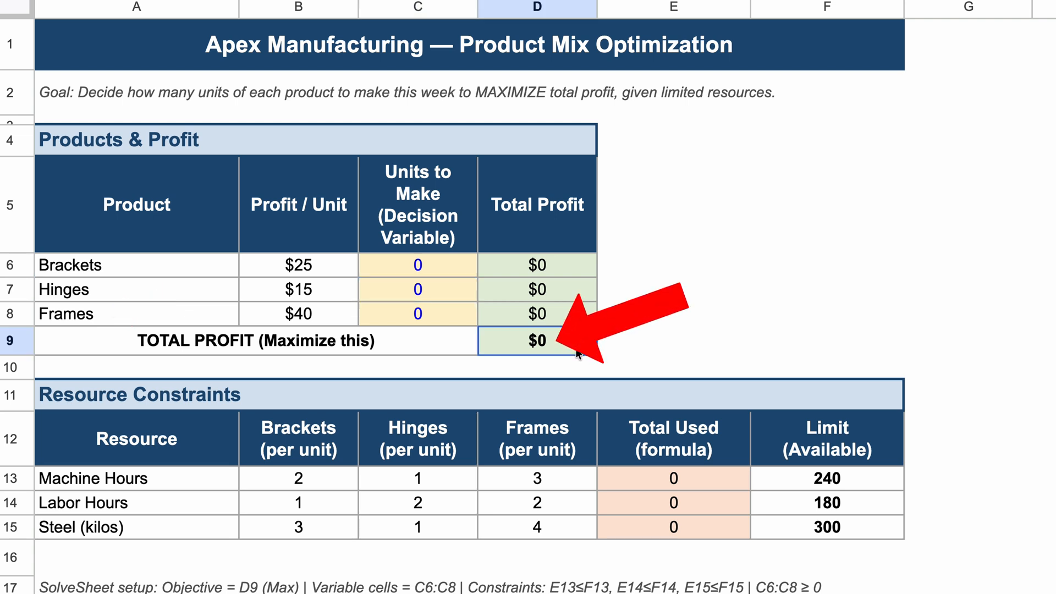
{"action": "left_click", "coordinate": [203, 448]}
{"action": "left_click_drag", "start_coordinate": [203, 448], "coordinate": [875, 537]}
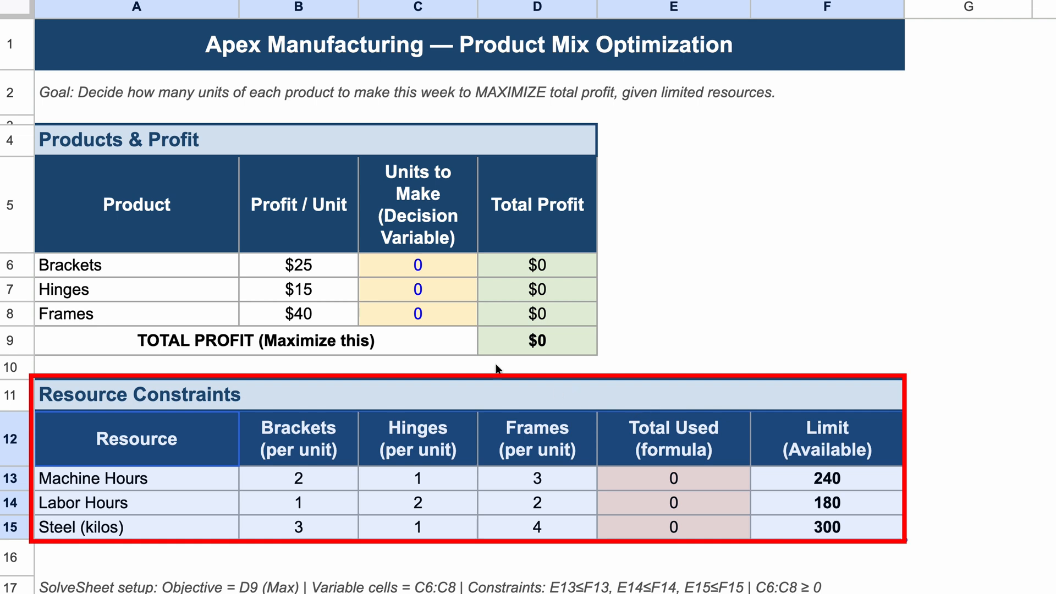
{"action": "left_click", "coordinate": [499, 229]}
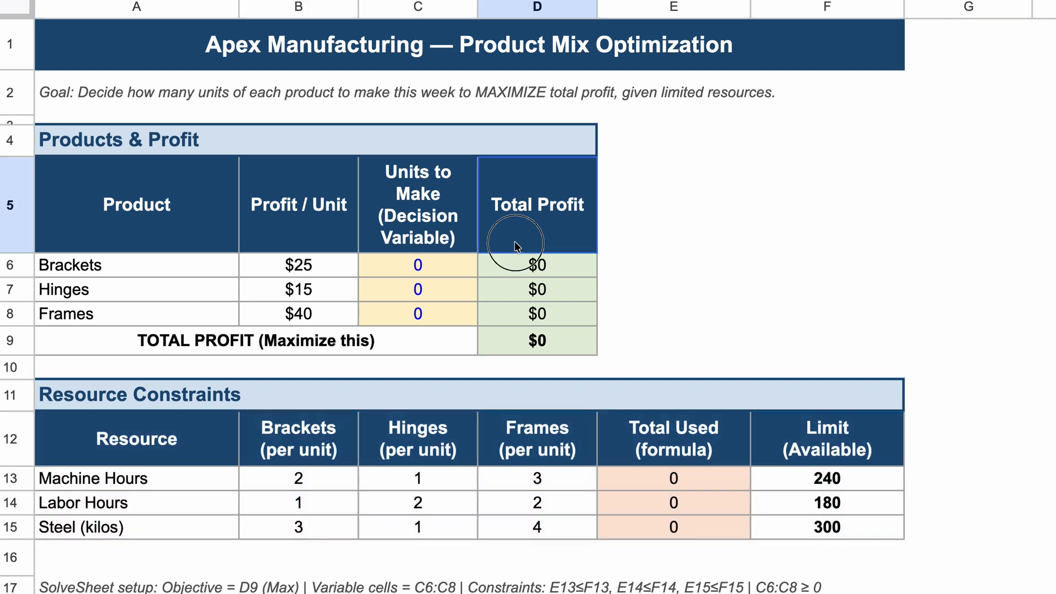
Step: Set the solver objective to the total profit cell D9
{"action": "left_click", "coordinate": [524, 342]}
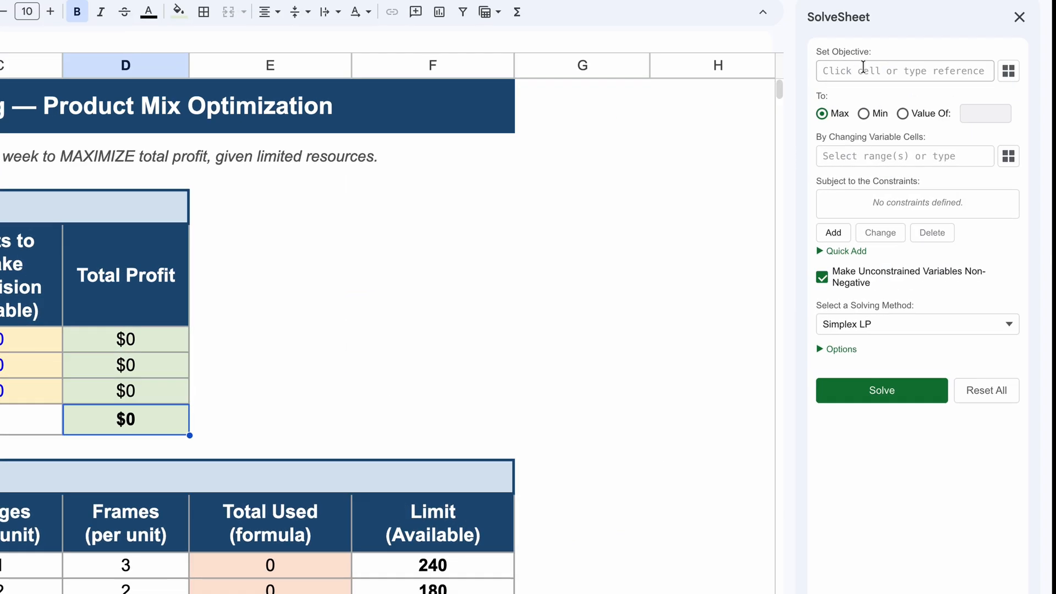
{"action": "left_click", "coordinate": [863, 66]}
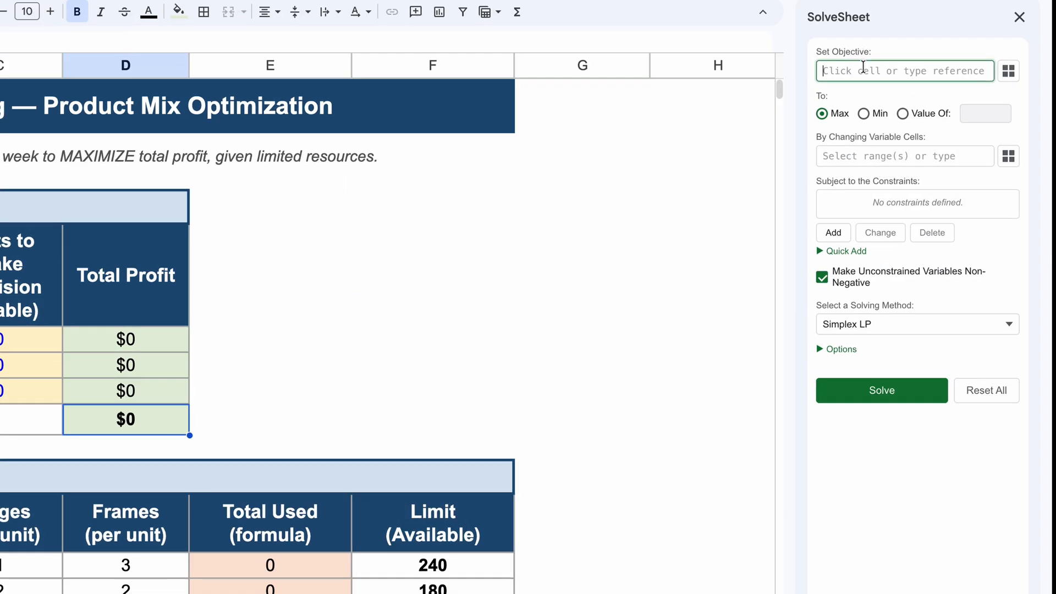
{"action": "type", "text": "D9"}
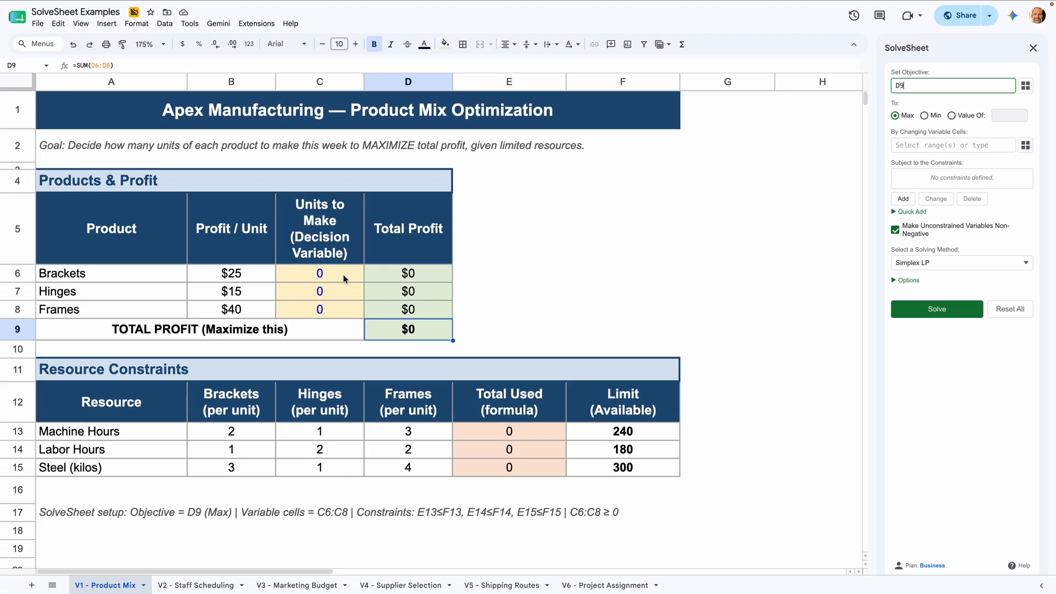
Step: Set the changing variable cells to the units-to-make range C6:C8 on the V1 - Product Mix sheet
{"action": "left_click", "coordinate": [346, 279]}
{"action": "left_click", "coordinate": [346, 292]}
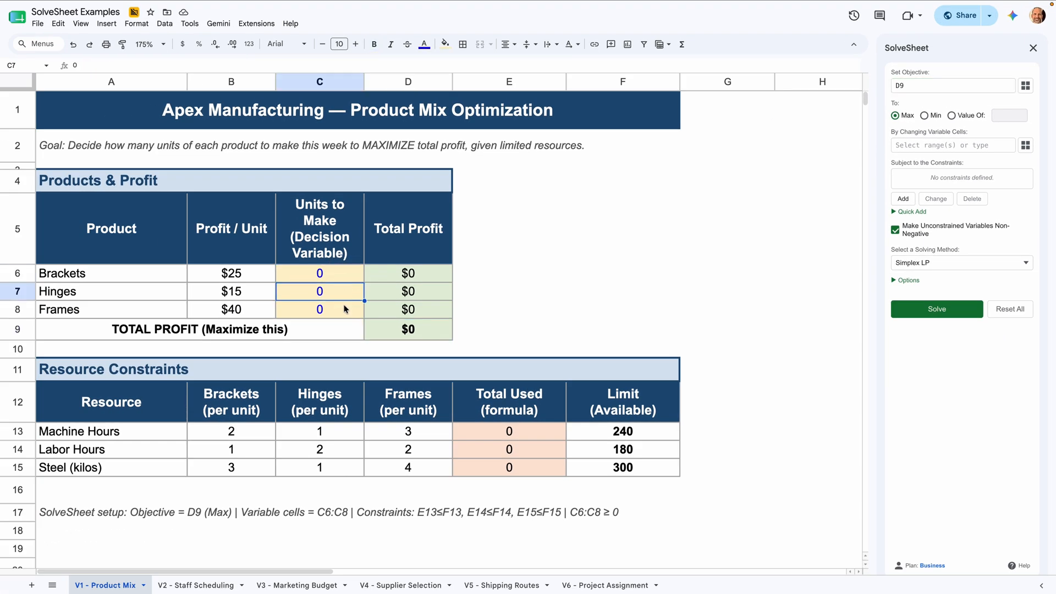
{"action": "left_click", "coordinate": [346, 310]}
{"action": "left_click", "coordinate": [344, 293]}
{"action": "left_click", "coordinate": [348, 270]}
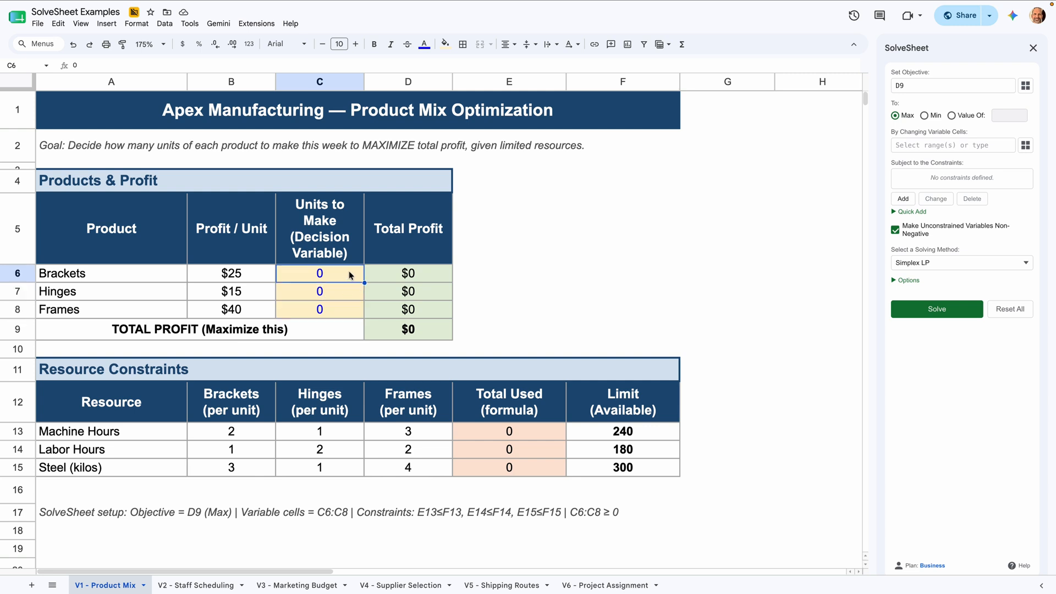
{"action": "left_click_drag", "start_coordinate": [333, 275], "coordinate": [336, 309]}
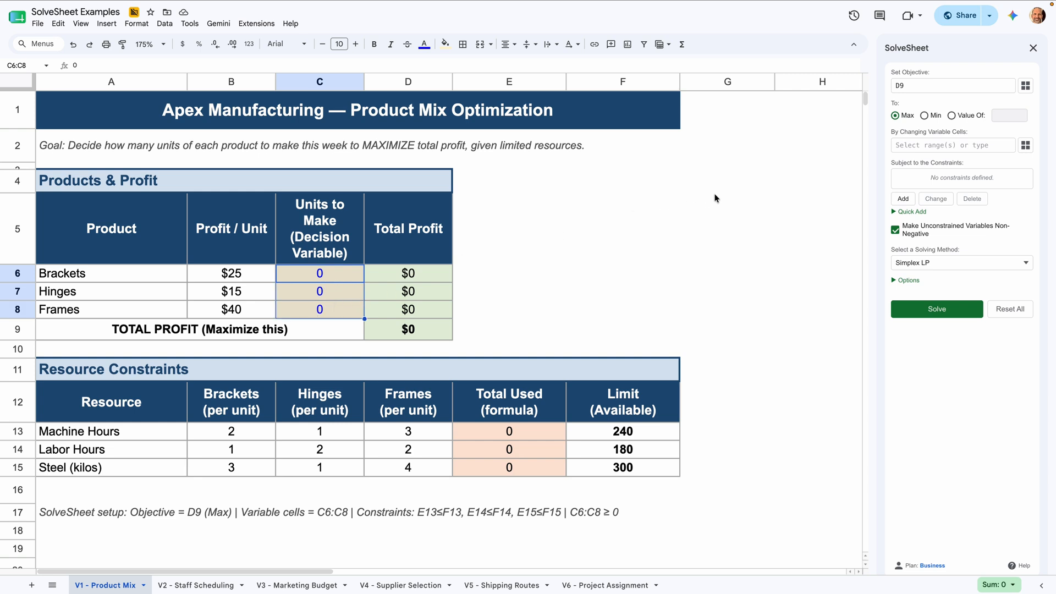
{"action": "left_click", "coordinate": [1026, 146]}
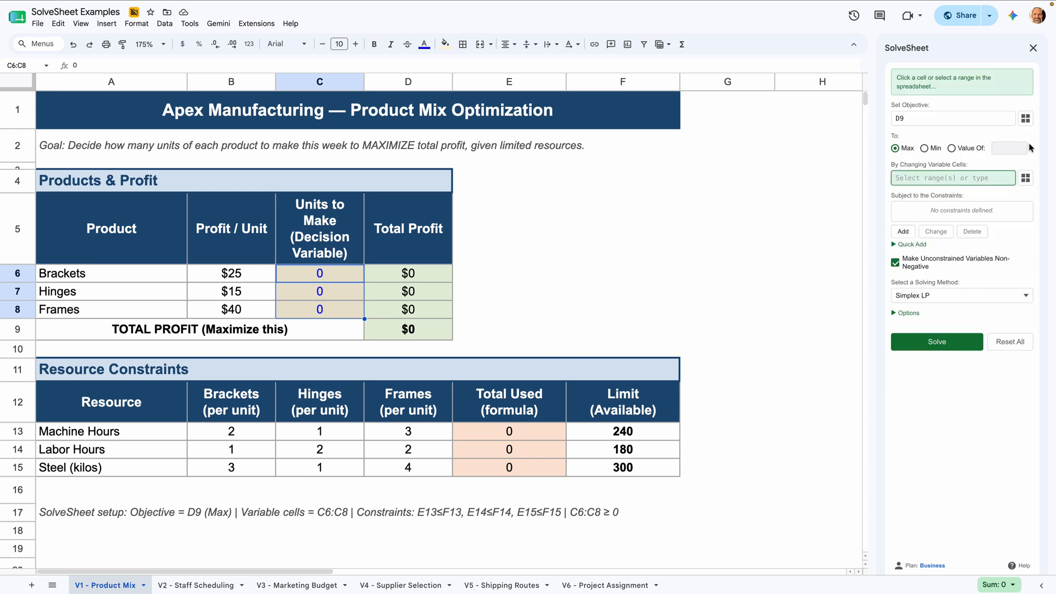
{"action": "left_click", "coordinate": [1024, 180]}
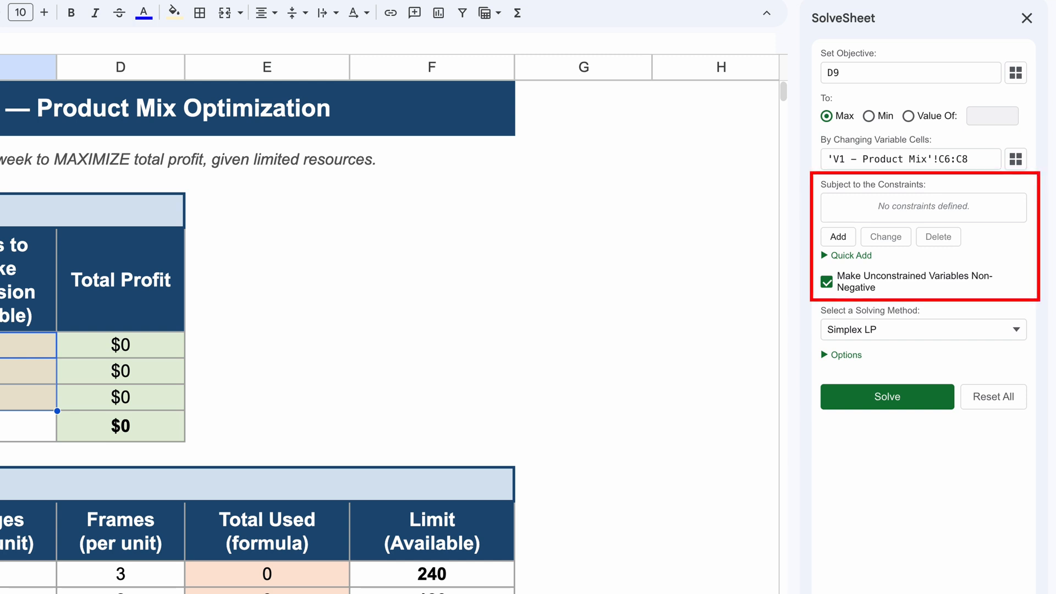
Step: Examine the total used cells E13:E15 against the available limits in F13:F15 for the three resources
{"action": "left_click", "coordinate": [388, 578]}
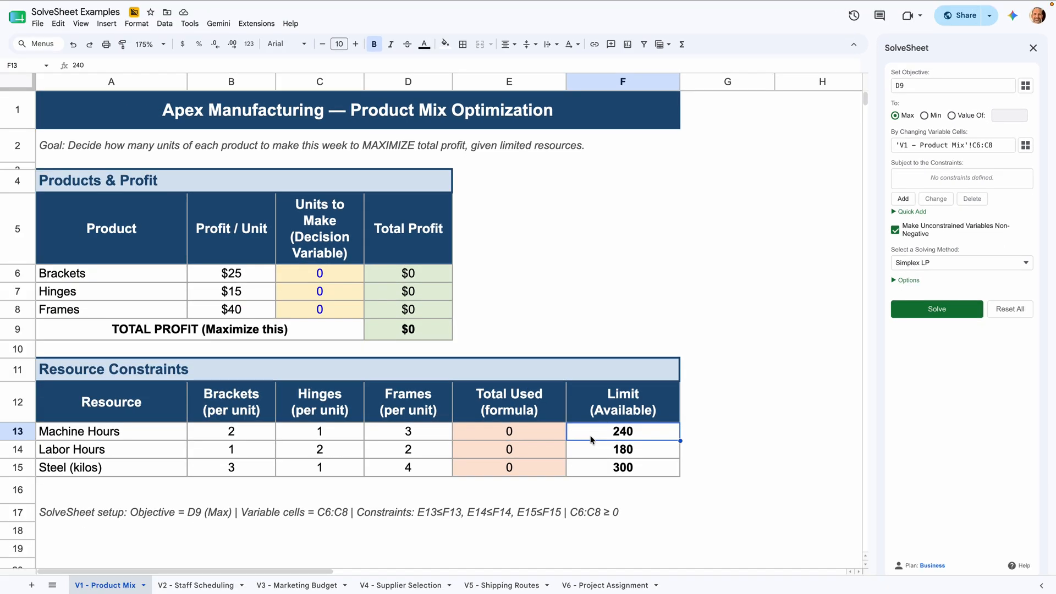
{"action": "left_click", "coordinate": [593, 450]}
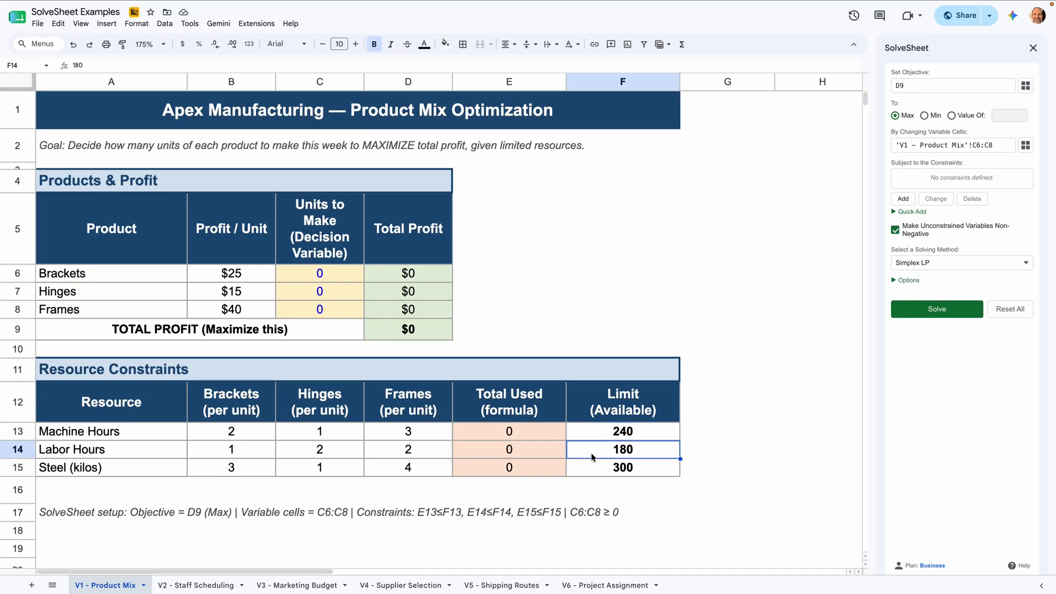
{"action": "left_click", "coordinate": [593, 467]}
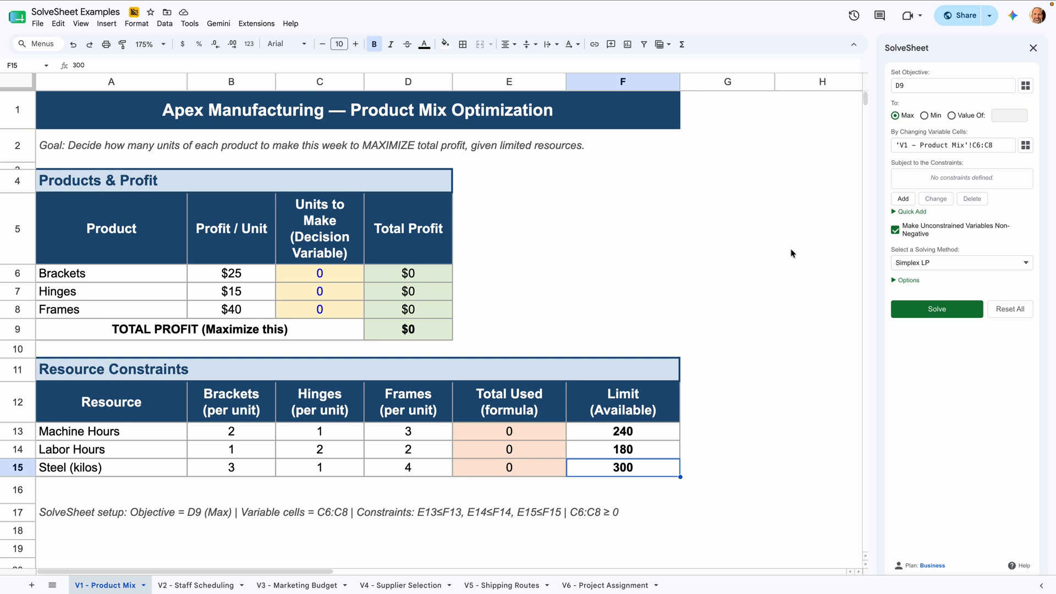
{"action": "left_click", "coordinate": [536, 438]}
{"action": "left_click_drag", "start_coordinate": [534, 437], "coordinate": [536, 464]}
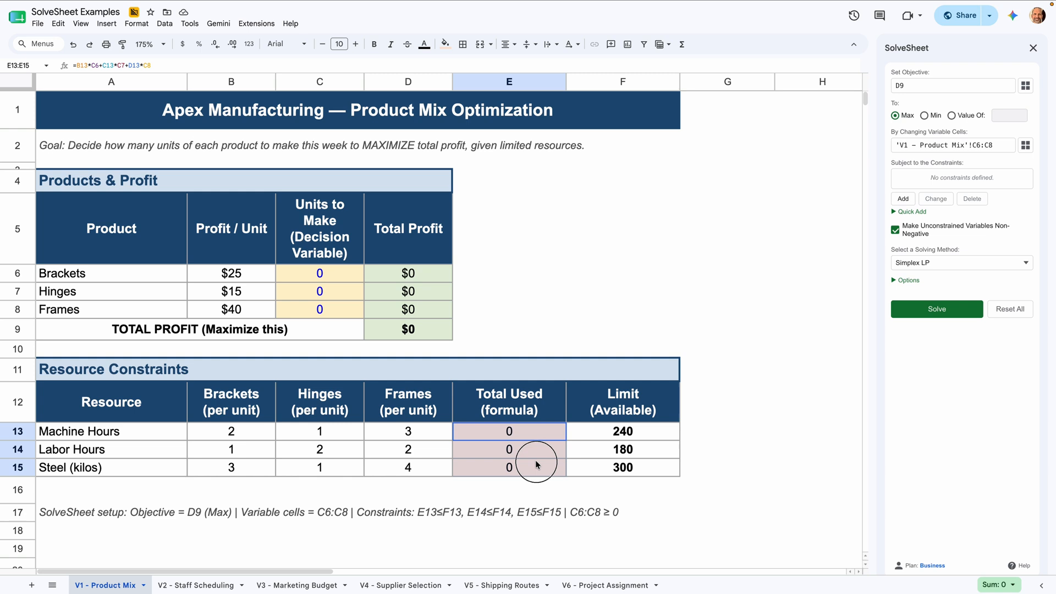
{"action": "left_click", "coordinate": [590, 432]}
{"action": "left_click_drag", "start_coordinate": [590, 433], "coordinate": [595, 459]}
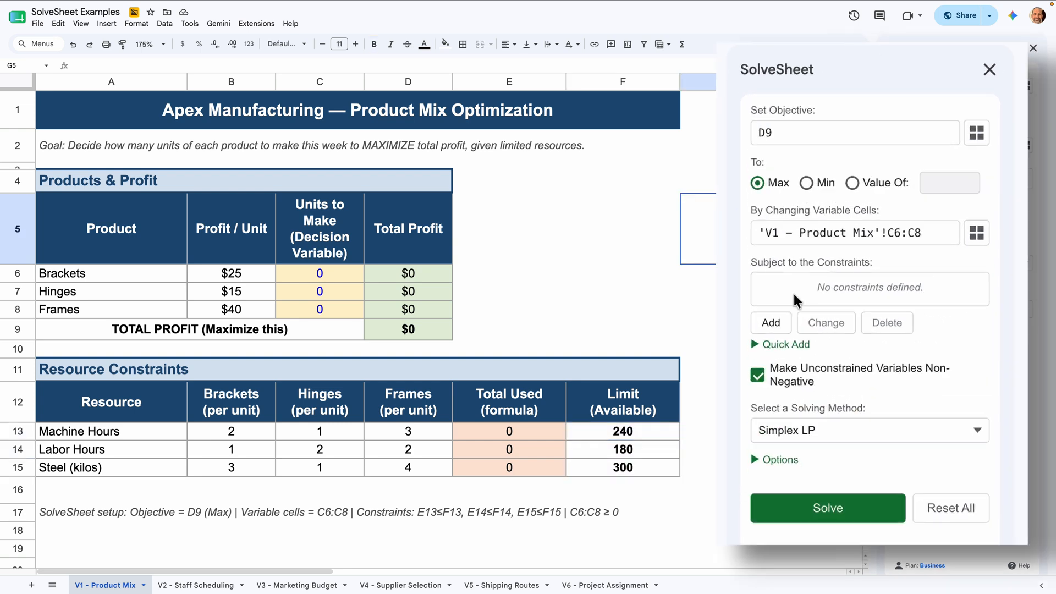
Step: Add a solver constraint requiring machine hours used in E13 to be <= the limit in F13
{"action": "left_click", "coordinate": [770, 321]}
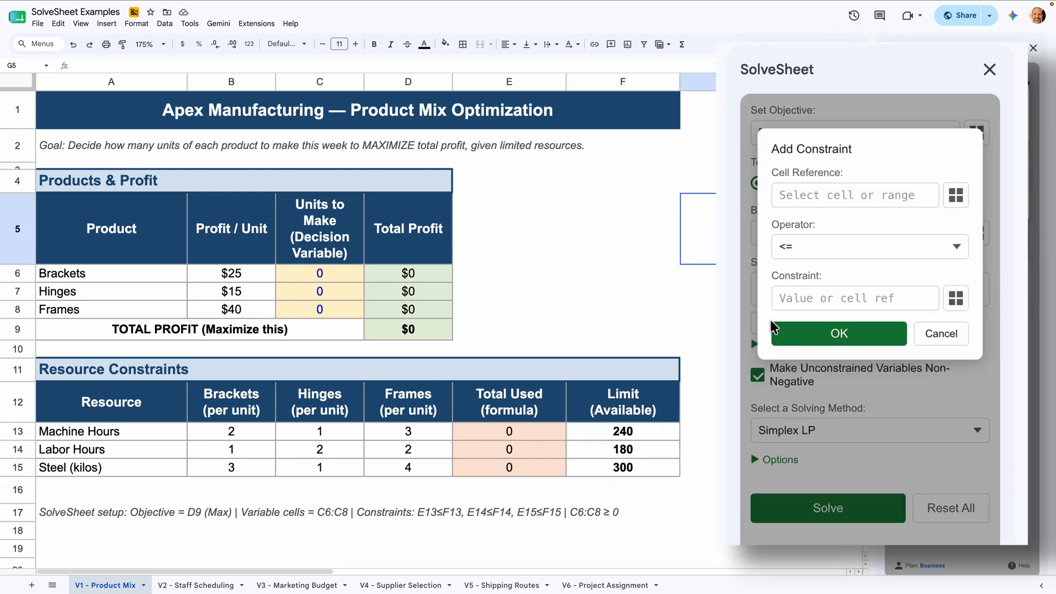
{"action": "left_click", "coordinate": [809, 193]}
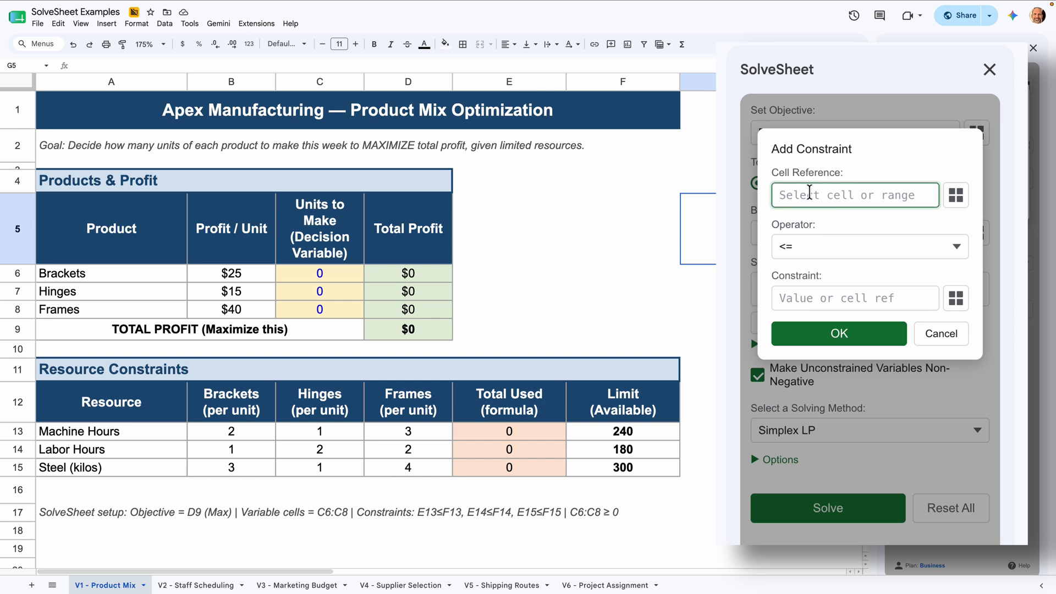
{"action": "type", "text": "E13"}
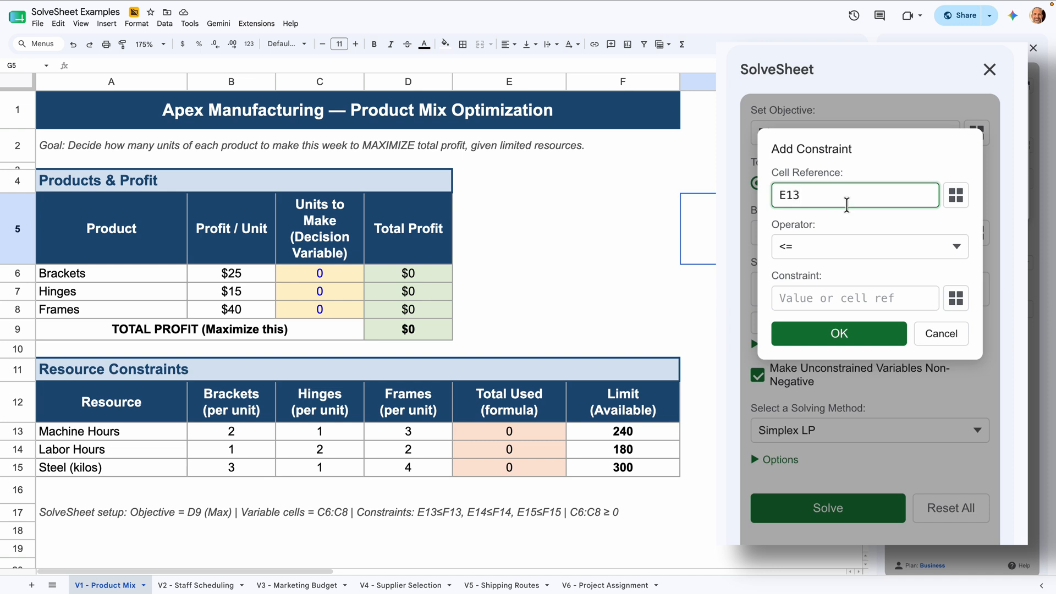
{"action": "left_click", "coordinate": [840, 254]}
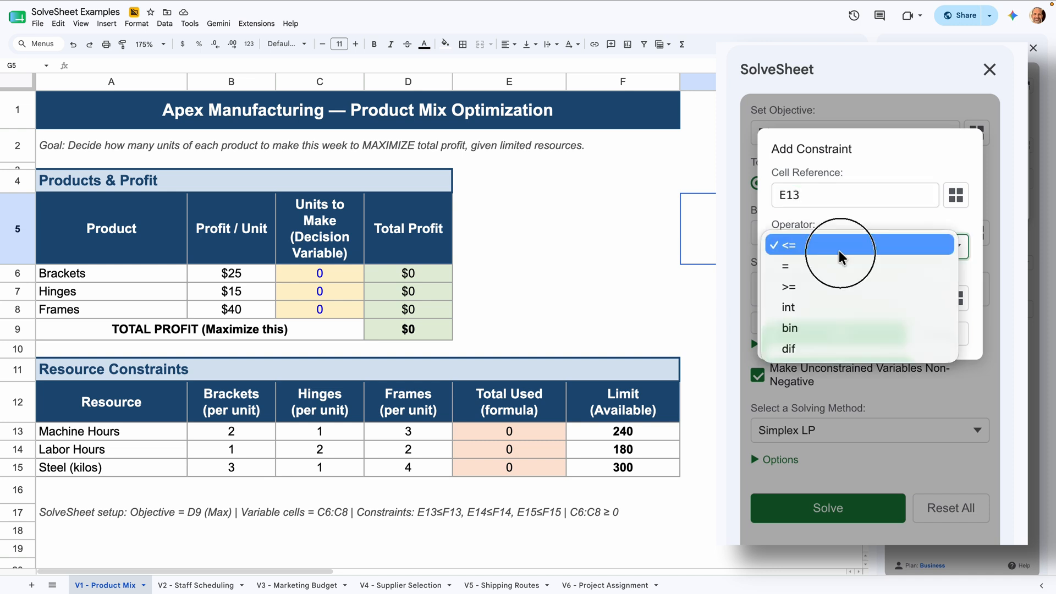
{"action": "left_click", "coordinate": [827, 251]}
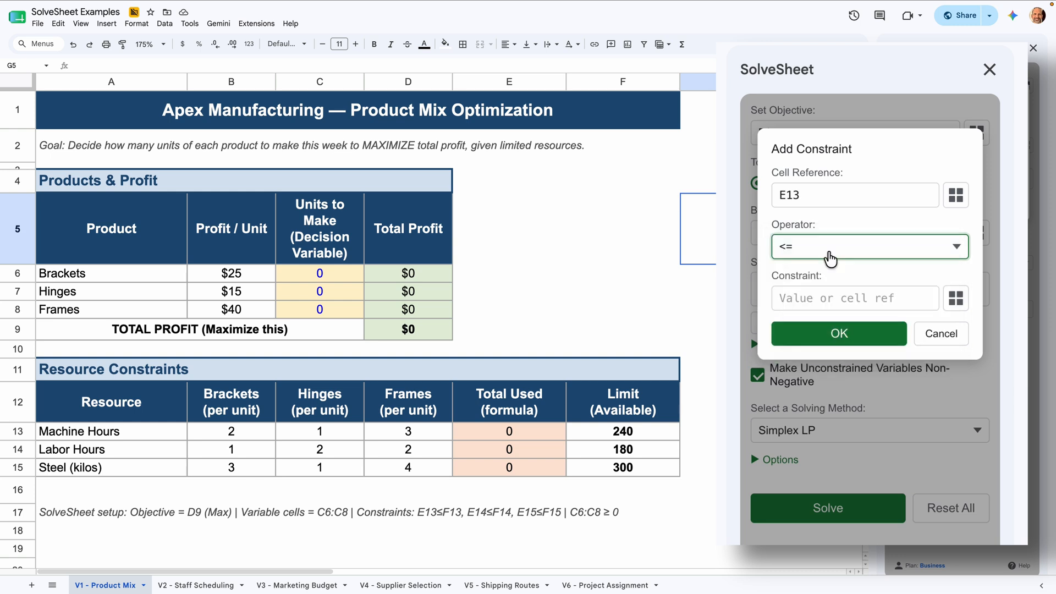
{"action": "left_click", "coordinate": [810, 299]}
{"action": "type", "text": "F13"}
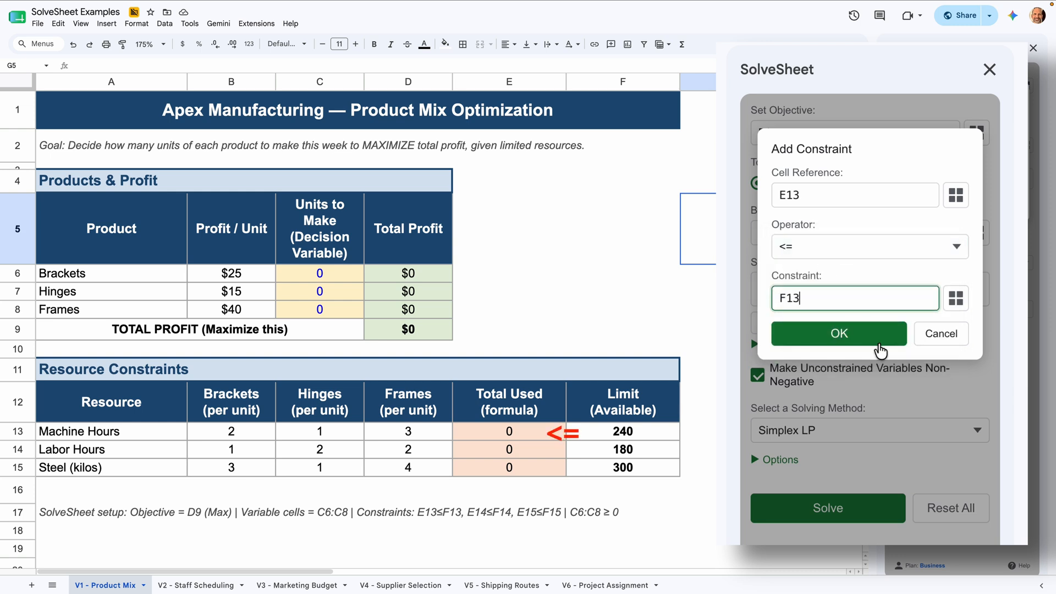
{"action": "left_click", "coordinate": [902, 332]}
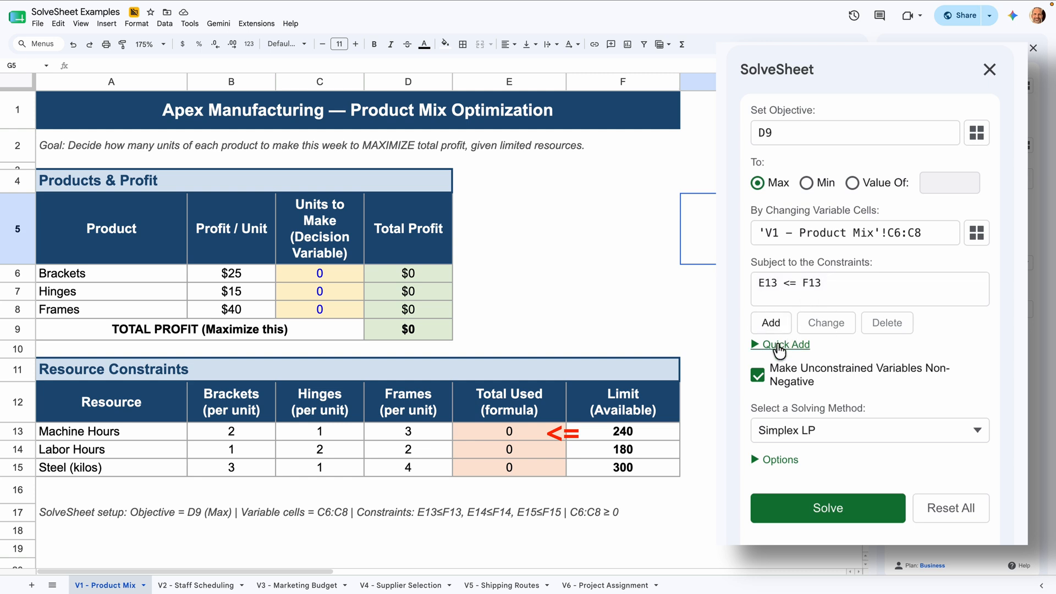
Step: Quick-add the labor hours and steel constraints as two lines, E14<=F14 and E15<=F15
{"action": "left_click", "coordinate": [779, 346]}
{"action": "left_click", "coordinate": [776, 374]}
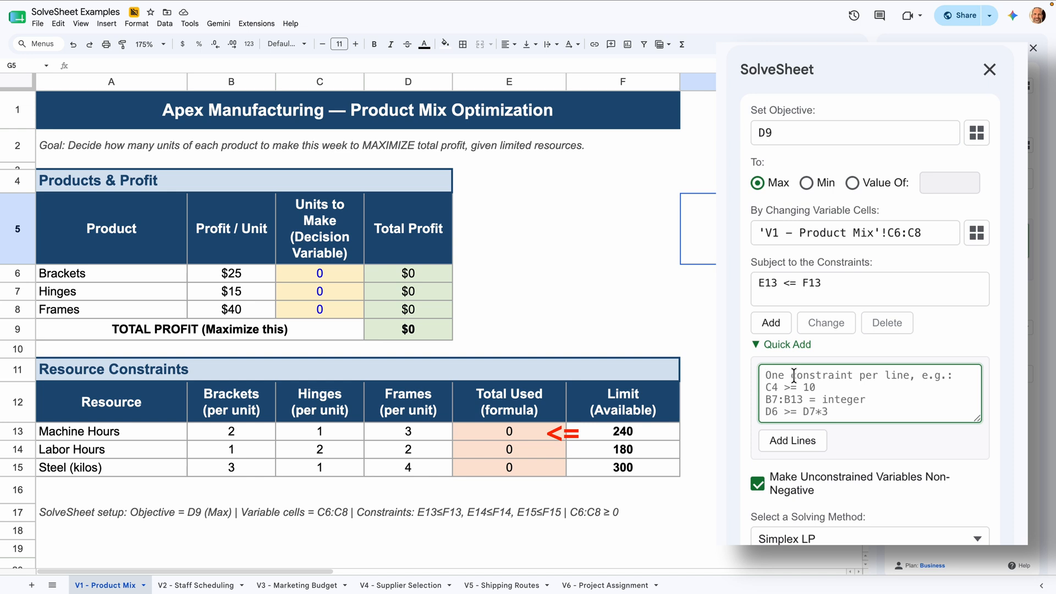
{"action": "type", "text": "E14"}
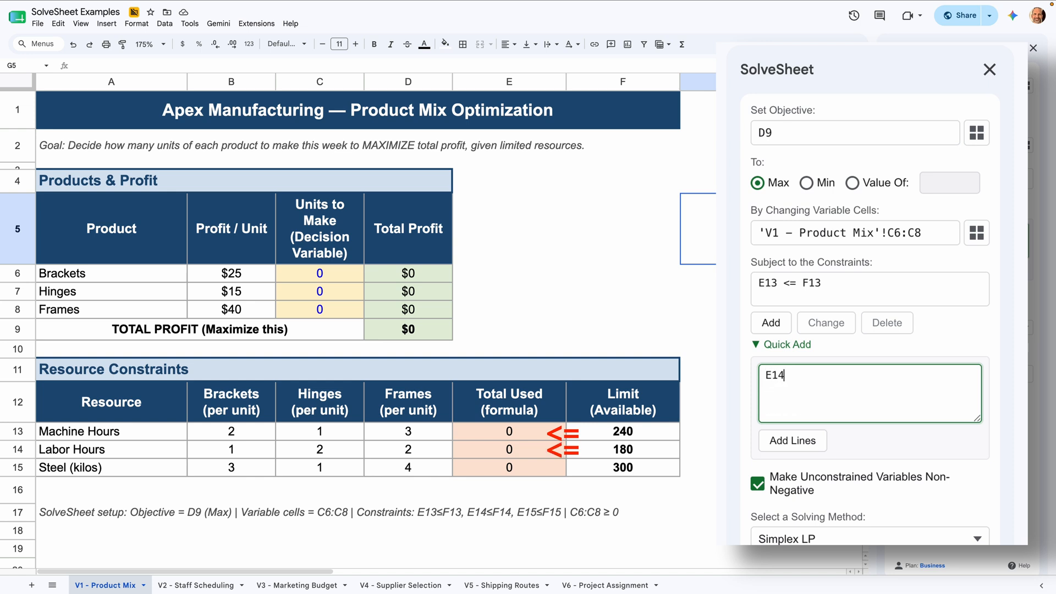
{"action": "type", "text": "<=F14"}
{"action": "key", "text": "Return"}
{"action": "type", "text": "E15<=F"}
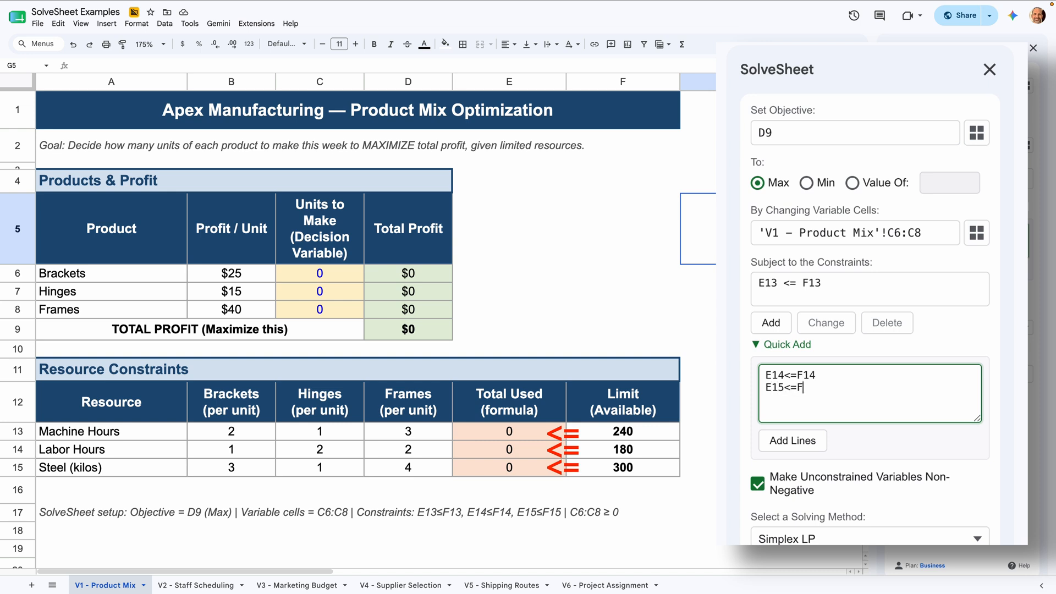
{"action": "type", "text": "15"}
{"action": "left_click", "coordinate": [806, 447]}
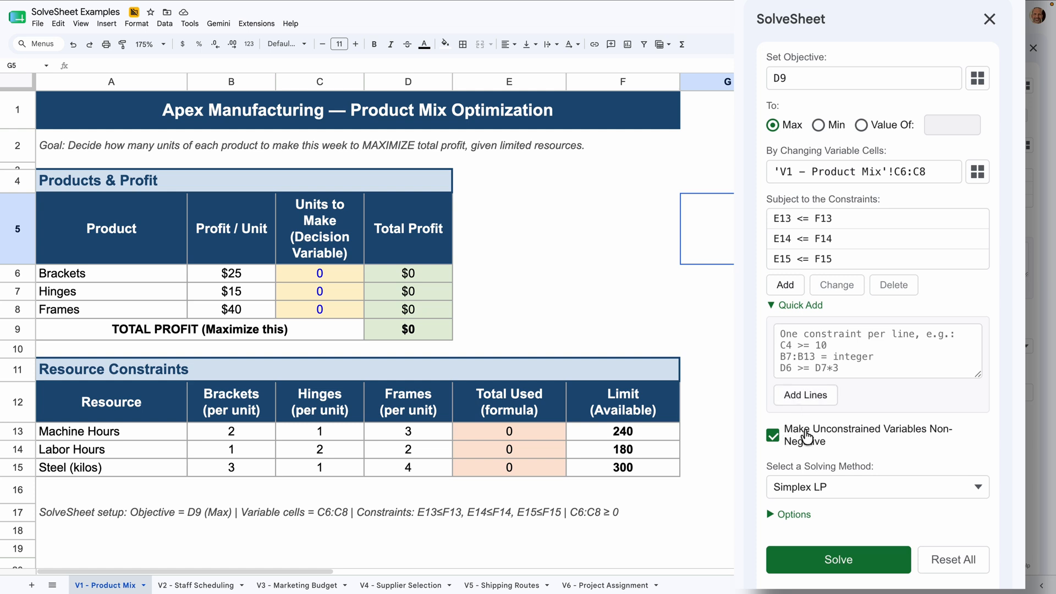
Step: Select Simplex LP as the solving method, review the extra solver options, and solve the product mix model
{"action": "left_click", "coordinate": [828, 489]}
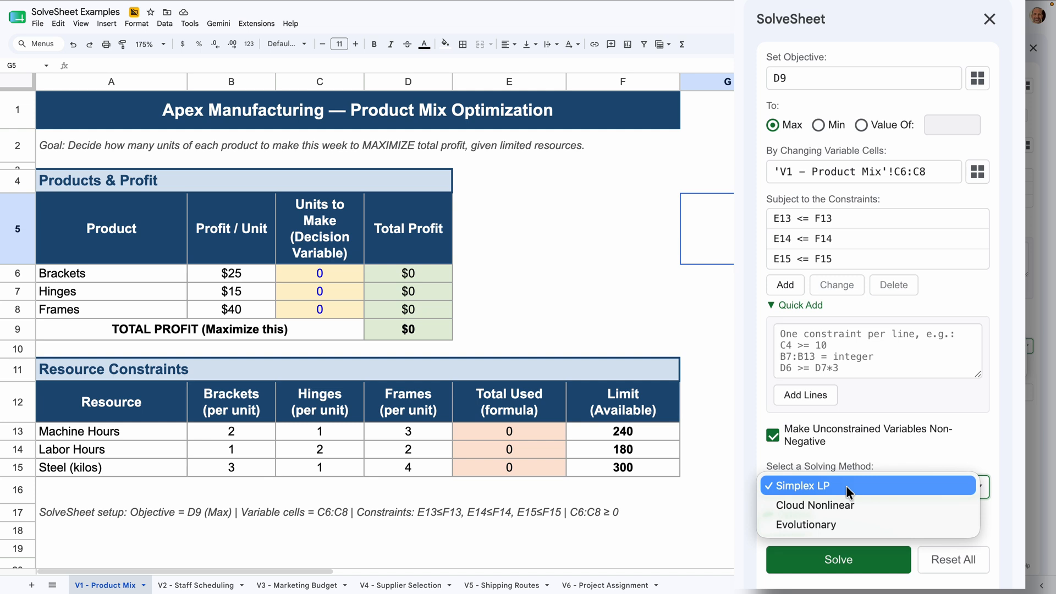
{"action": "left_click", "coordinate": [846, 486]}
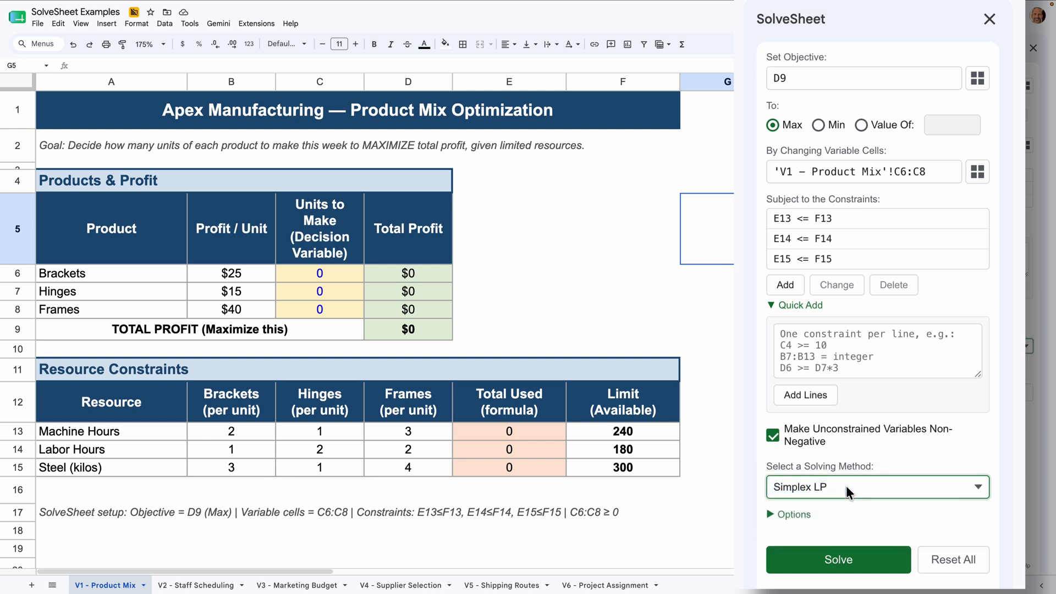
{"action": "left_click", "coordinate": [794, 514]}
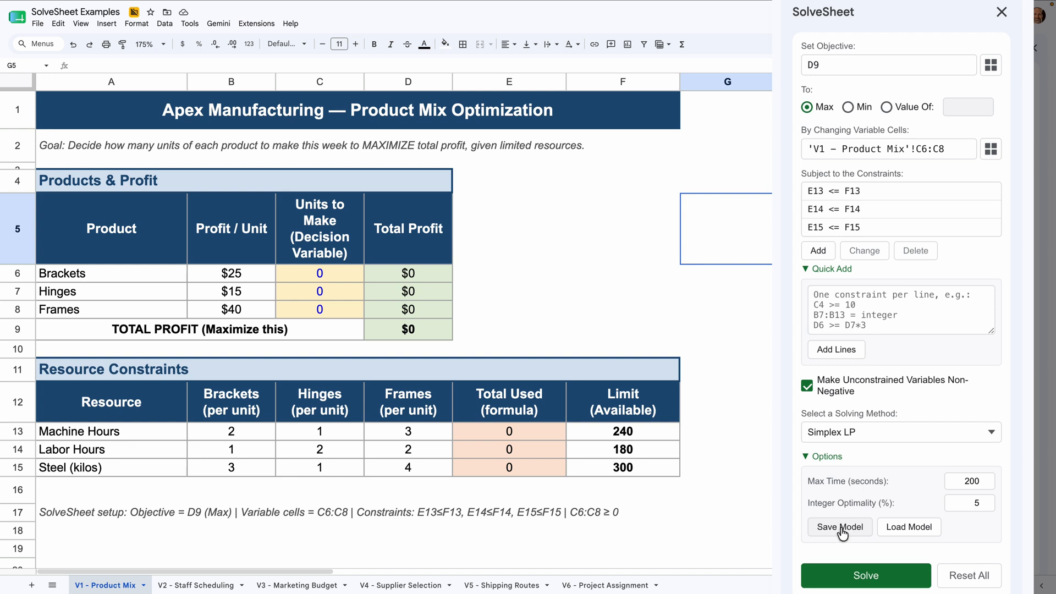
{"action": "left_click", "coordinate": [836, 460]}
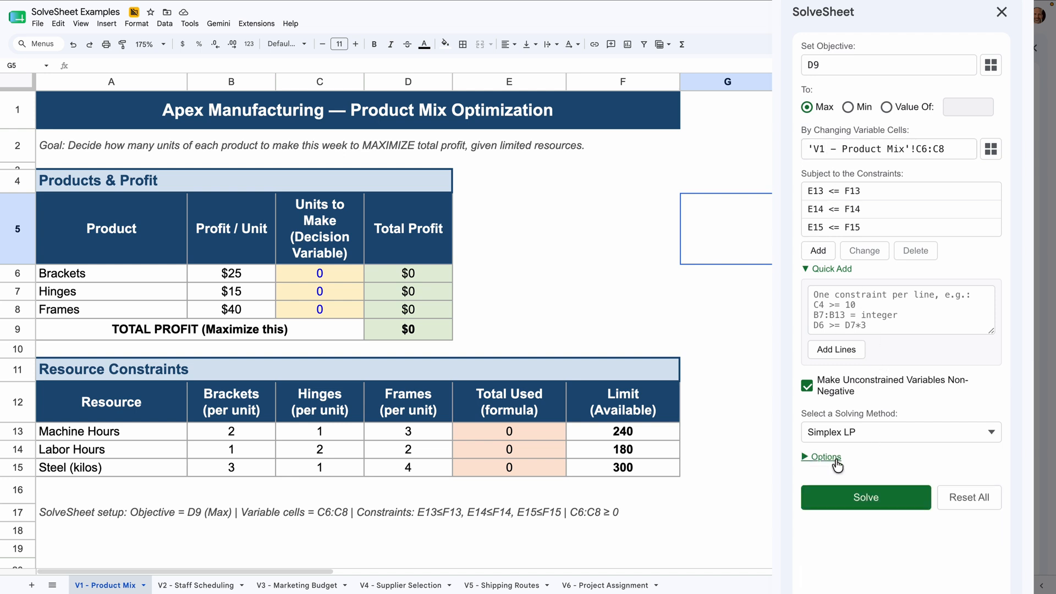
{"action": "left_click", "coordinate": [859, 496]}
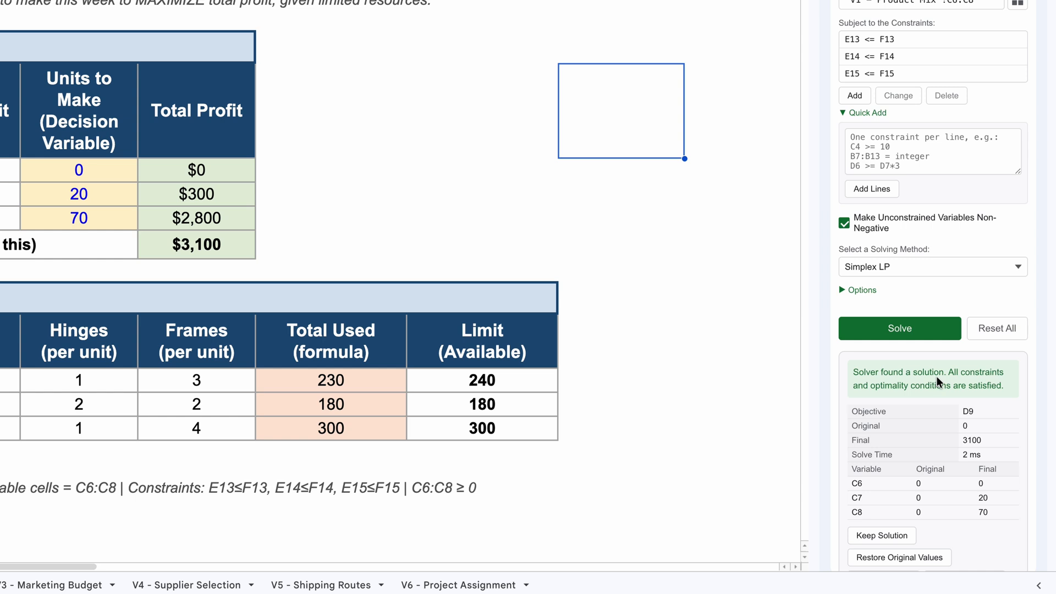
Step: Compare the solved total used values in E13:E15 with the available limits in F13:F15
{"action": "left_click", "coordinate": [356, 381]}
{"action": "left_click", "coordinate": [353, 405]}
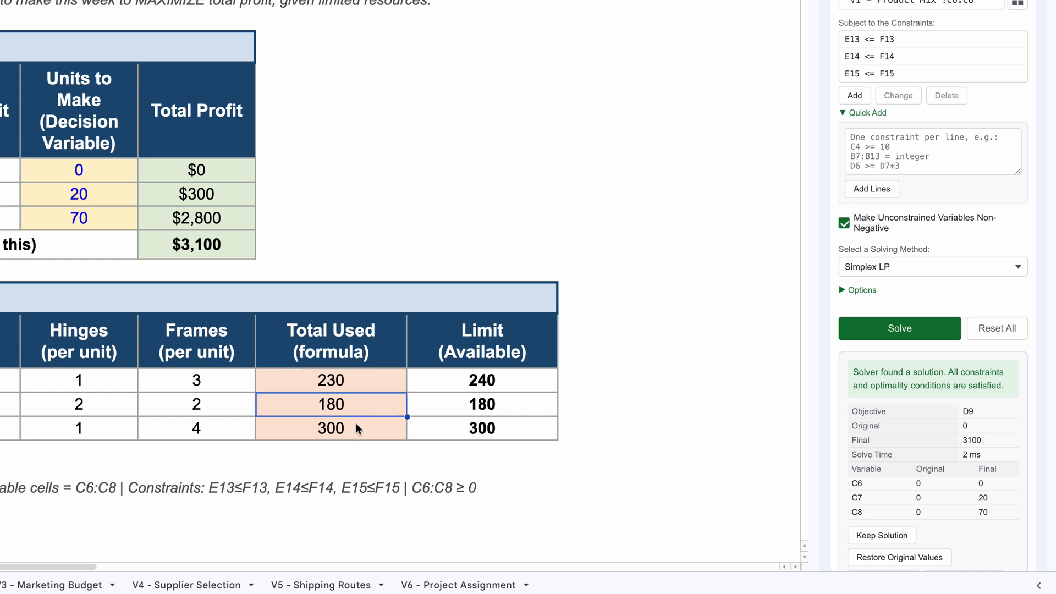
{"action": "left_click", "coordinate": [465, 380]}
{"action": "left_click", "coordinate": [467, 408]}
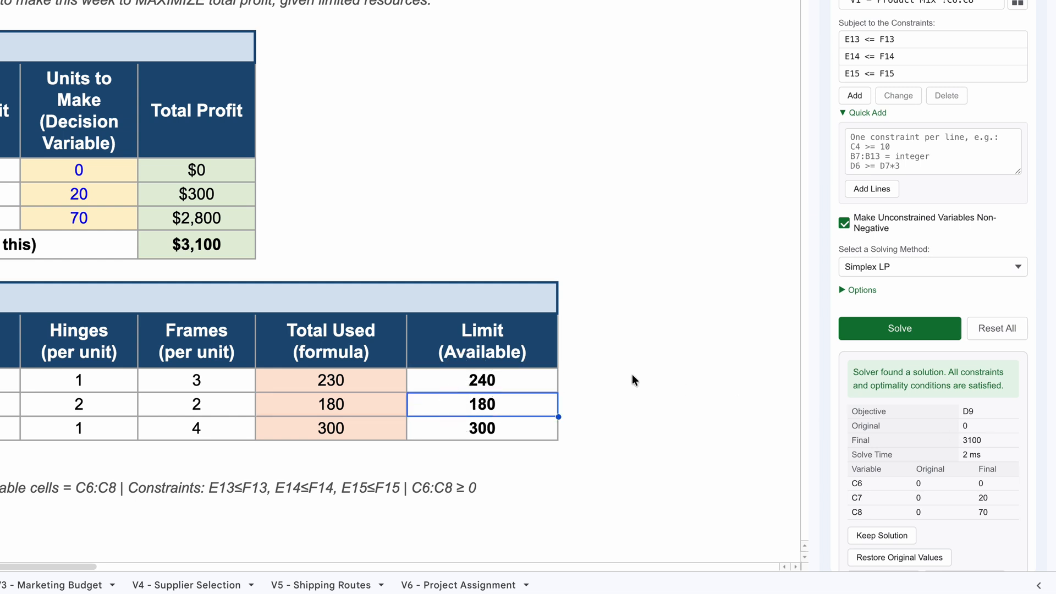